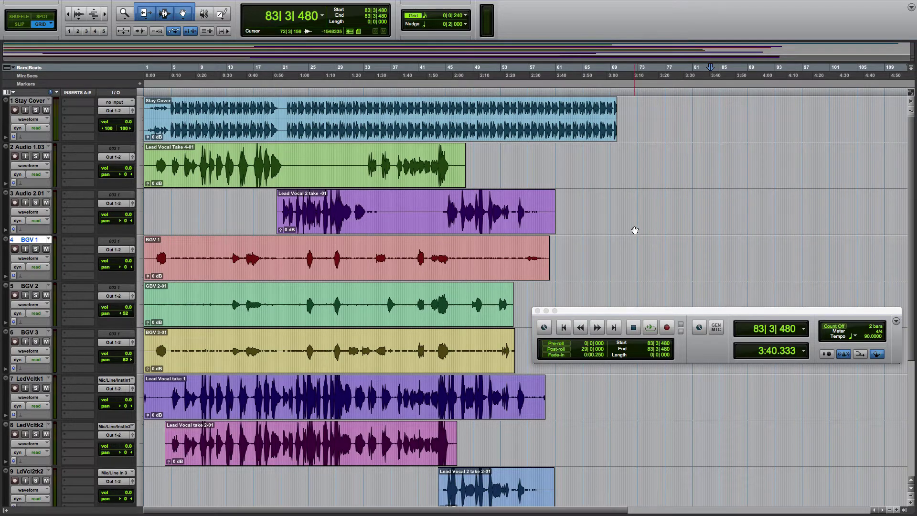
- Look through the File menu, then close it without exporting
{"action": "scroll", "coordinate": [634, 230], "scroll_direction": "down", "scroll_amount": 4}
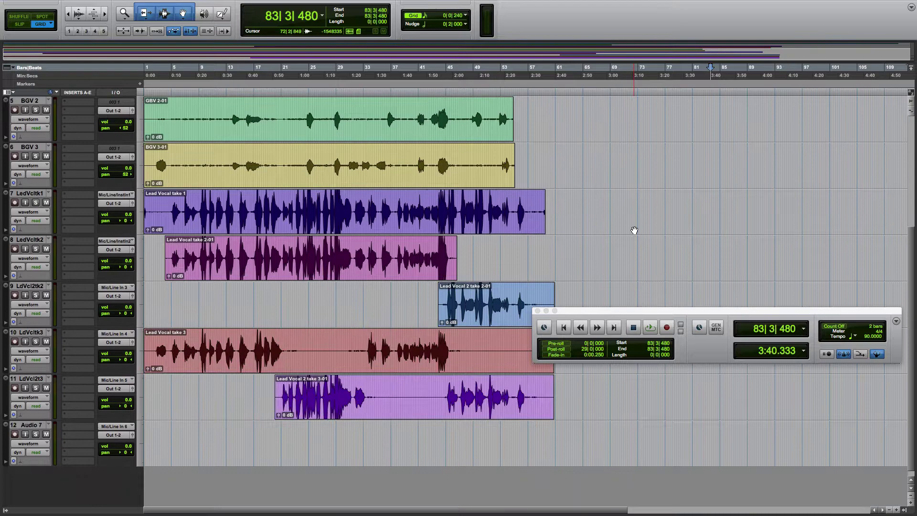
{"action": "scroll", "coordinate": [634, 230], "scroll_direction": "up", "scroll_amount": 4}
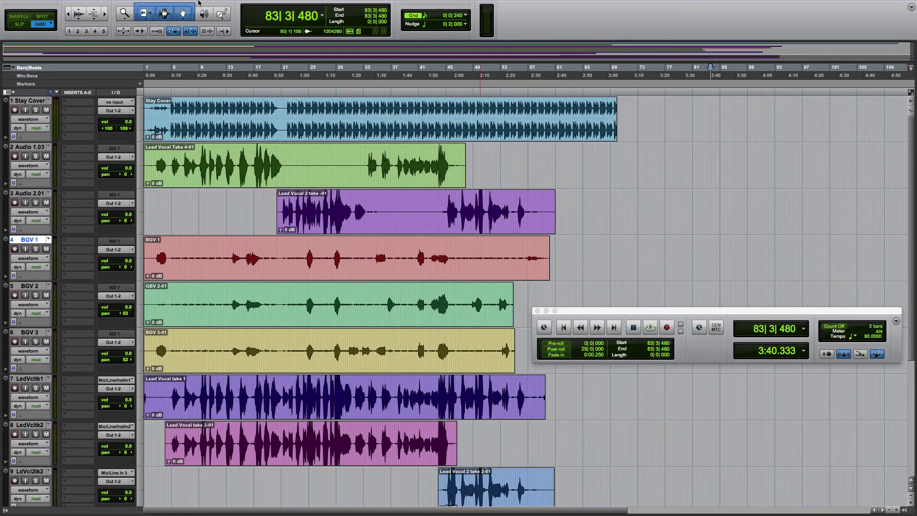
{"action": "left_click", "coordinate": [72, 5]}
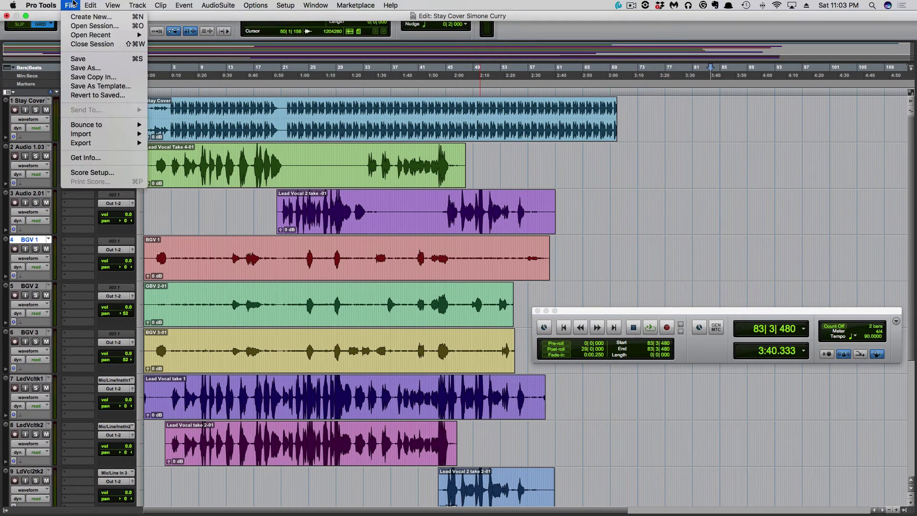
{"action": "mouse_move", "coordinate": [103, 143]}
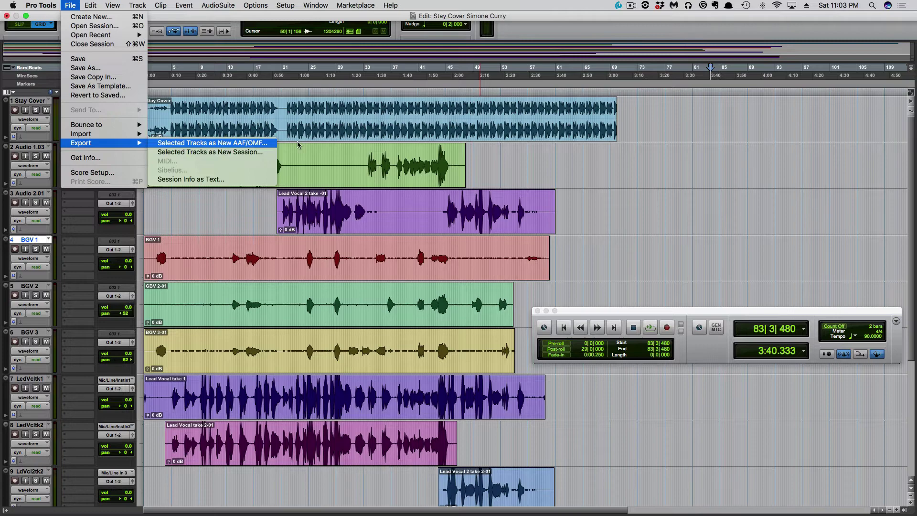
{"action": "left_click", "coordinate": [662, 162]}
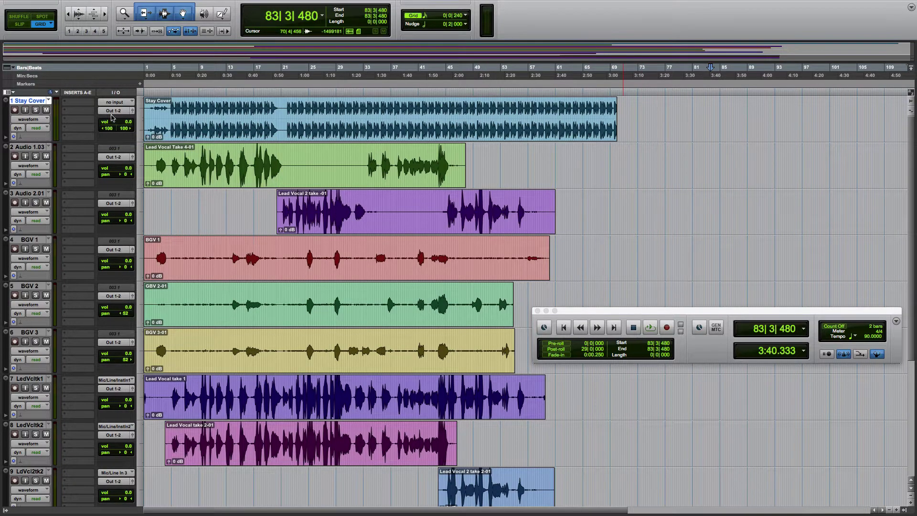
- Select 1|1|000 through 70|4|720 on all tracks and bring up the File menu
{"action": "scroll", "coordinate": [200, 241], "scroll_direction": "down", "scroll_amount": 8}
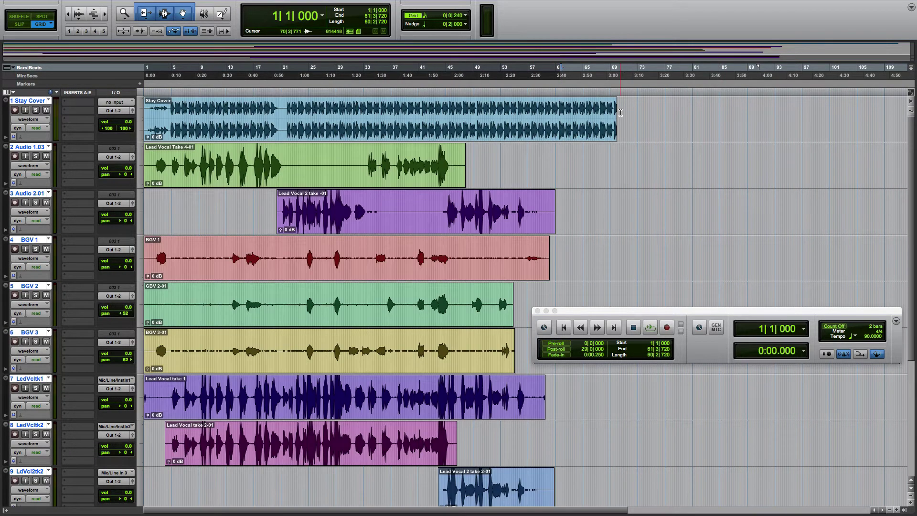
{"action": "left_click_drag", "start_coordinate": [623, 110], "coordinate": [575, 367]}
{"action": "key", "text": "super+a"}
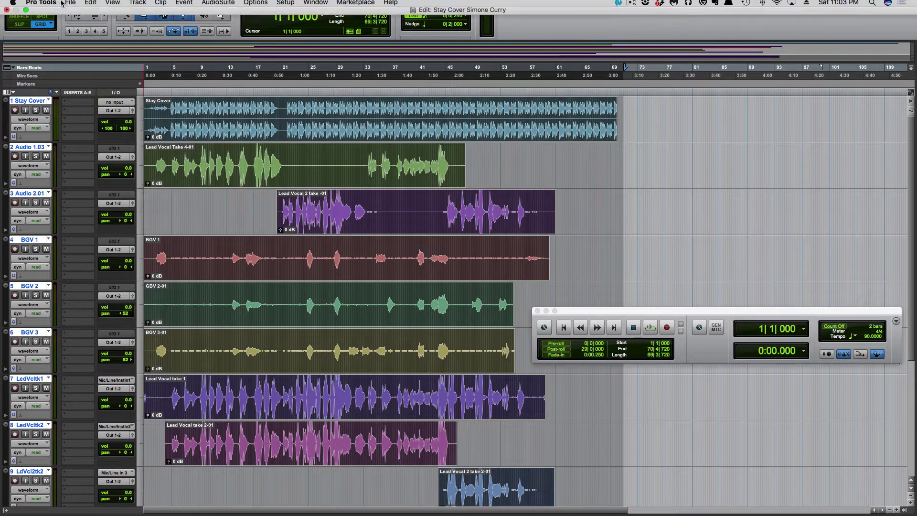
{"action": "left_click", "coordinate": [70, 5]}
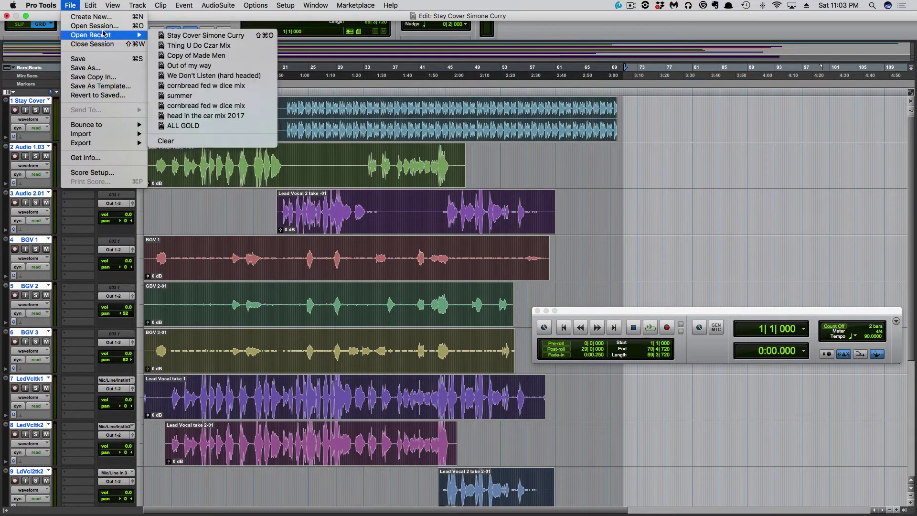
- Export the selected tracks as a new AAF with 24-bit WAV media consolidated from source
{"action": "mouse_move", "coordinate": [100, 145]}
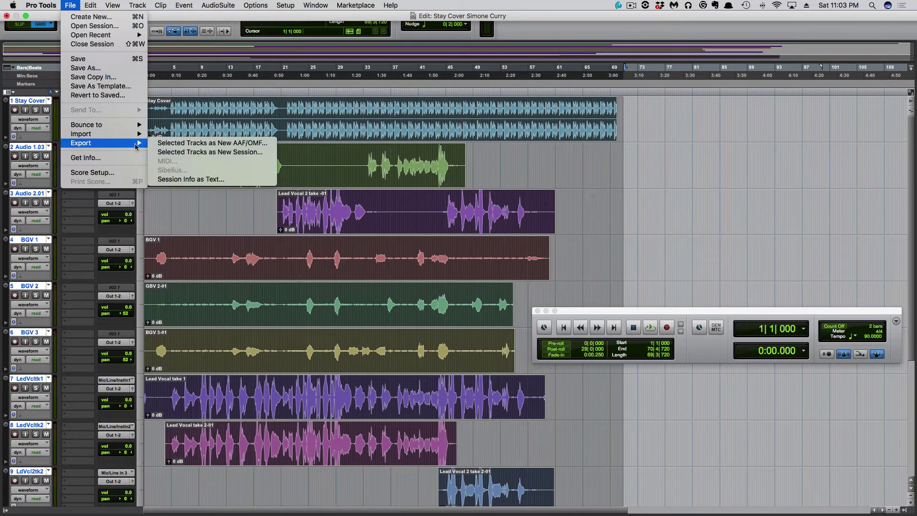
{"action": "left_click", "coordinate": [189, 144]}
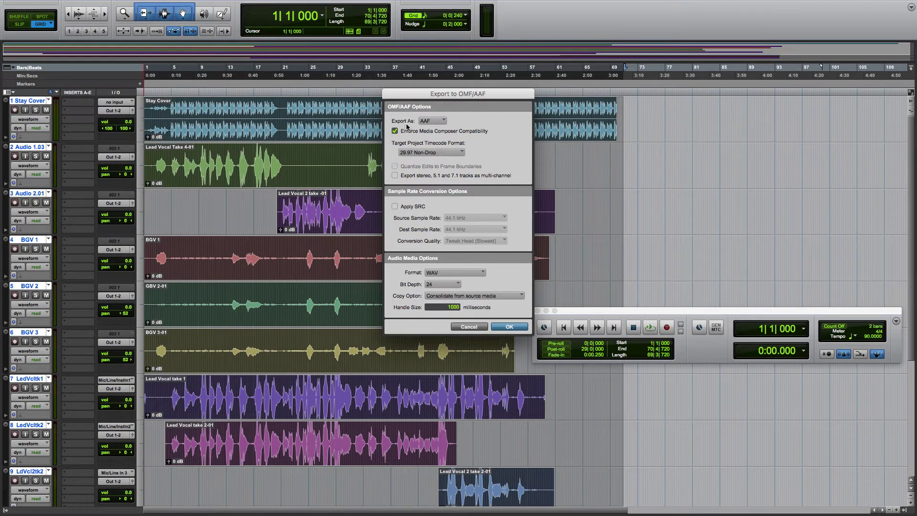
{"action": "left_click", "coordinate": [443, 122]}
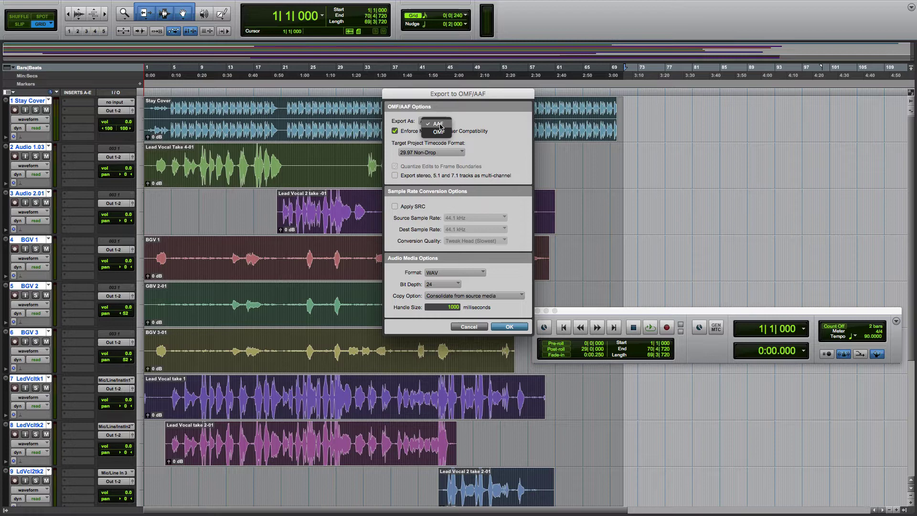
{"action": "left_click", "coordinate": [438, 124]}
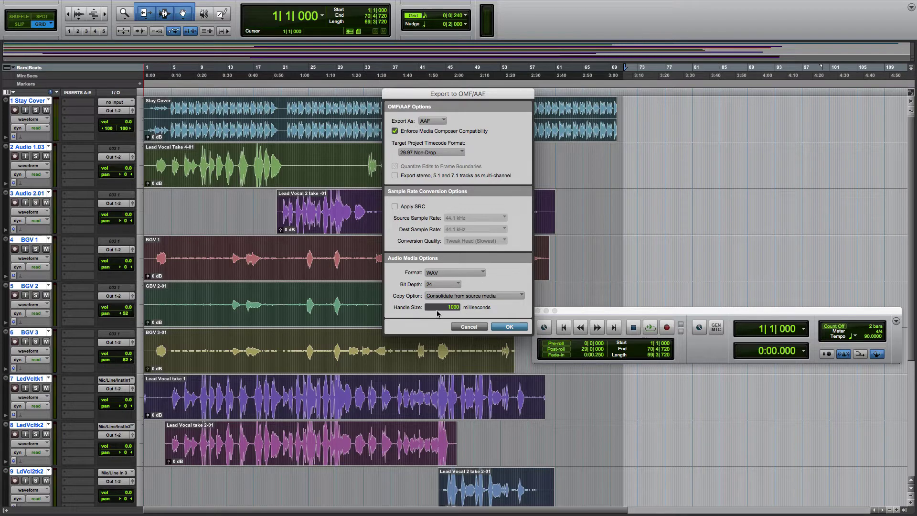
{"action": "left_click", "coordinate": [508, 327]}
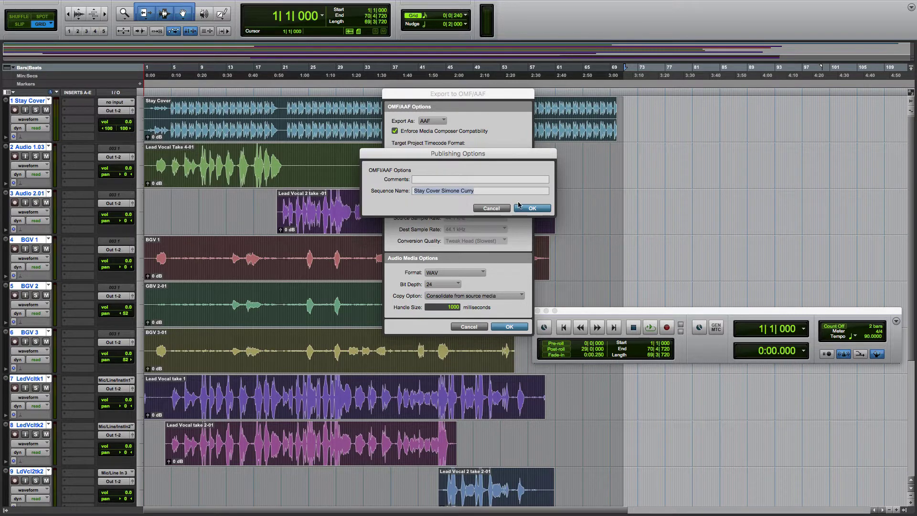
- Confirm the publishing options and go to the Stay Cover session folder on Sessions WD 3TB
{"action": "left_click", "coordinate": [530, 209]}
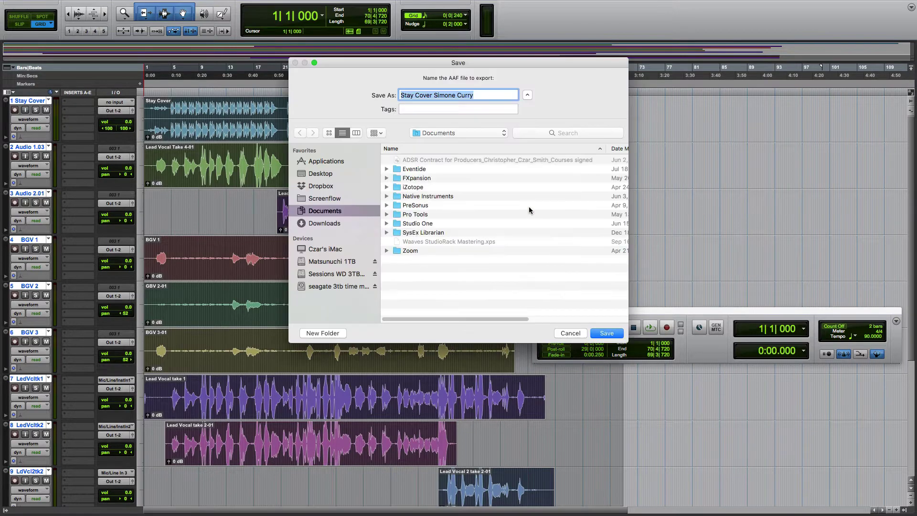
{"action": "left_click", "coordinate": [456, 133]}
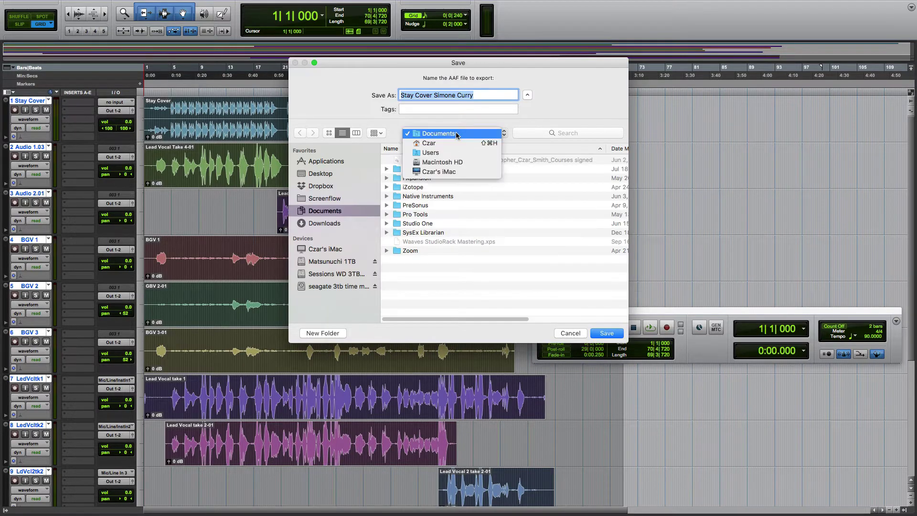
{"action": "left_click", "coordinate": [453, 145]}
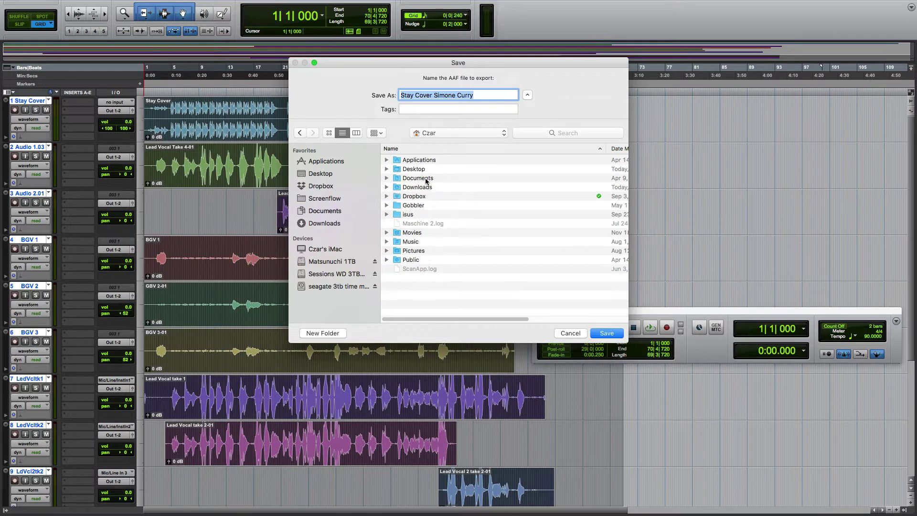
{"action": "left_click", "coordinate": [332, 273]}
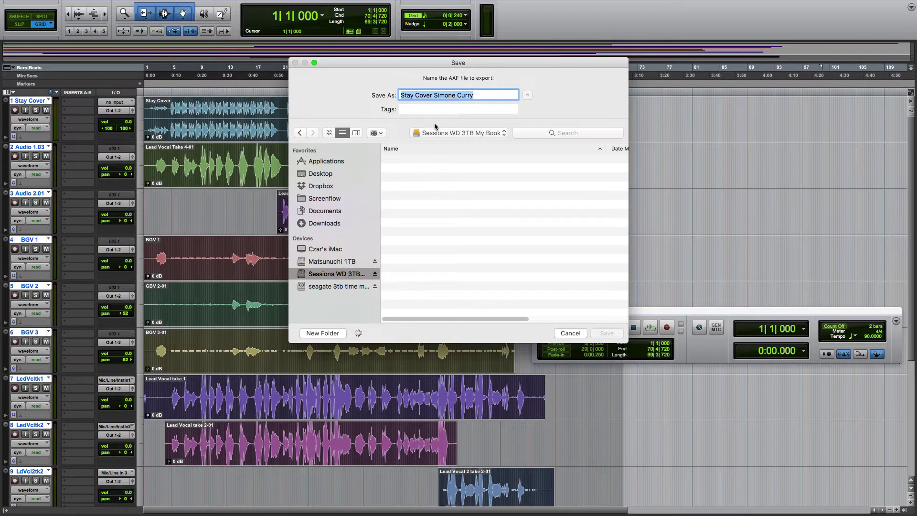
{"action": "double_click", "coordinate": [449, 158]}
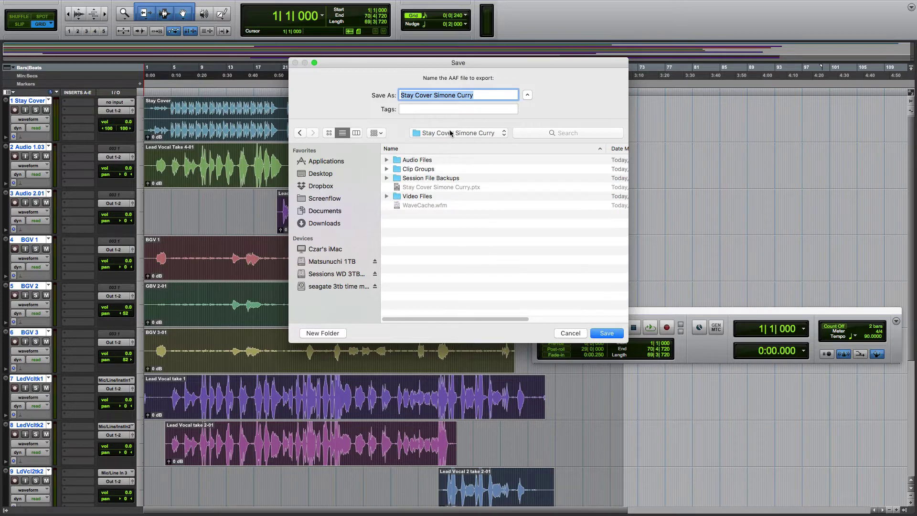
{"action": "left_click", "coordinate": [611, 334]}
- Append 'AAF' to the file name, save it, and use this folder for the extracted audio
{"action": "left_click", "coordinate": [484, 95]}
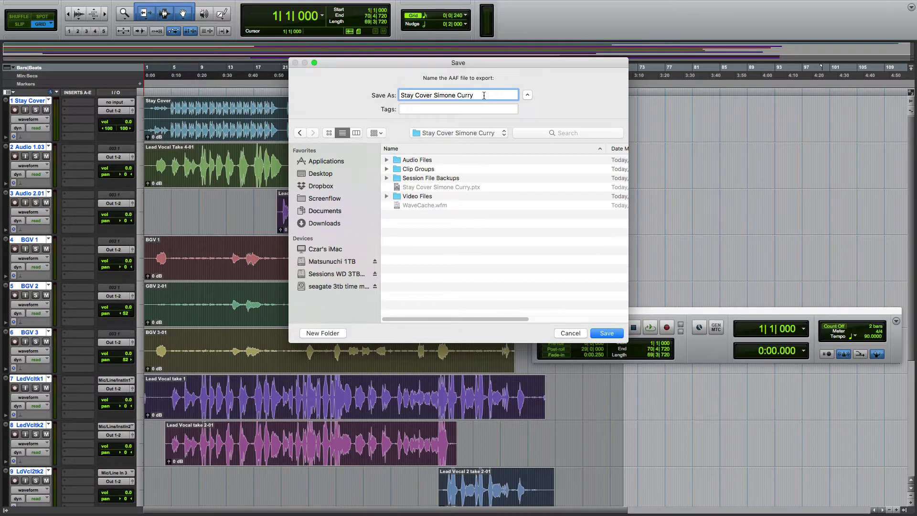
{"action": "type", "text": "AAF"}
{"action": "left_click", "coordinate": [607, 334]}
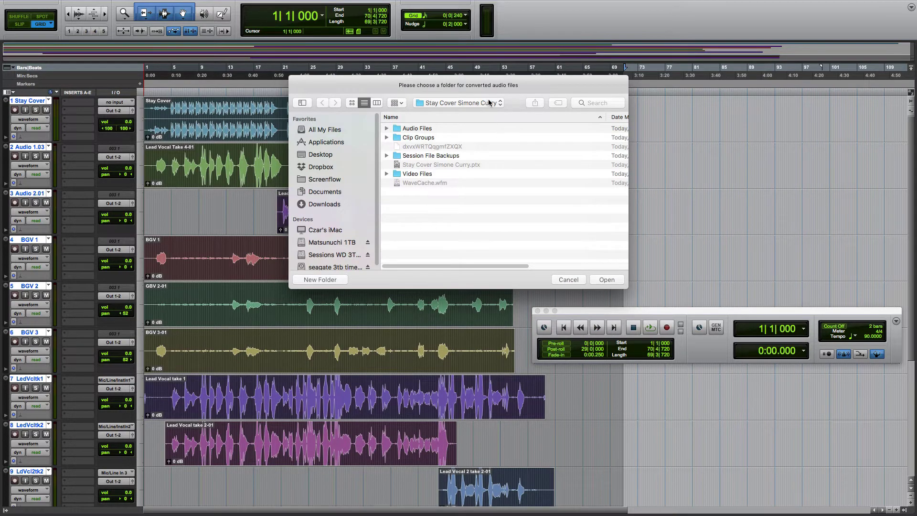
{"action": "left_click", "coordinate": [614, 280]}
{"action": "left_click", "coordinate": [606, 280]}
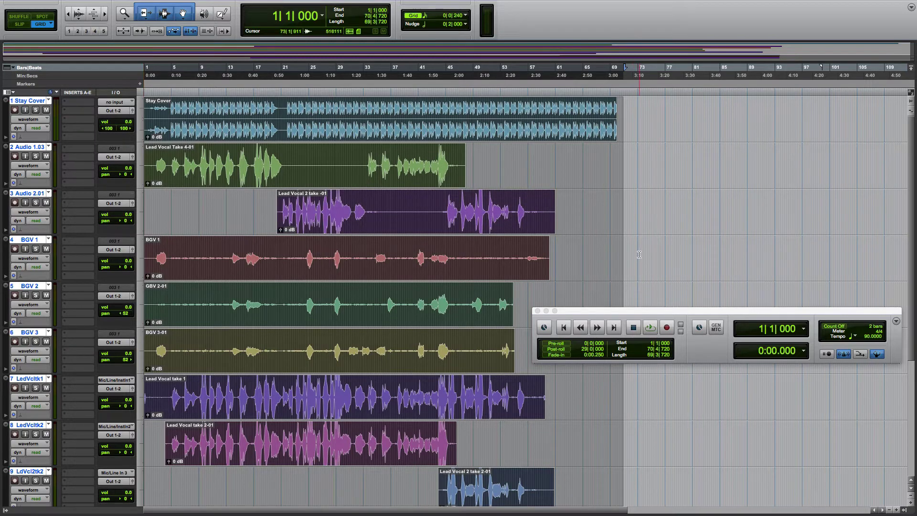
- Select every clip and drag it one bar later so all tracks start at bar 2
{"action": "left_click", "coordinate": [661, 242]}
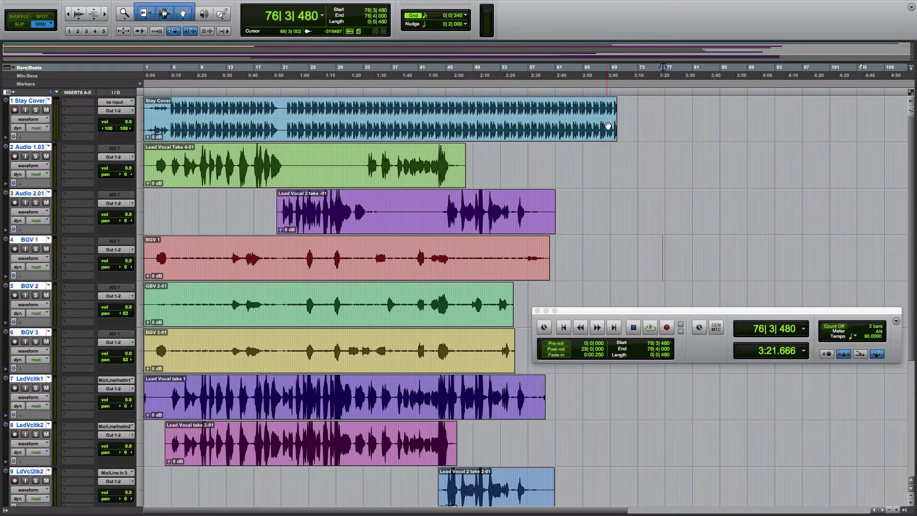
{"action": "left_click_drag", "start_coordinate": [639, 115], "coordinate": [642, 394]}
{"action": "scroll", "coordinate": [643, 395], "scroll_direction": "down", "scroll_amount": 5}
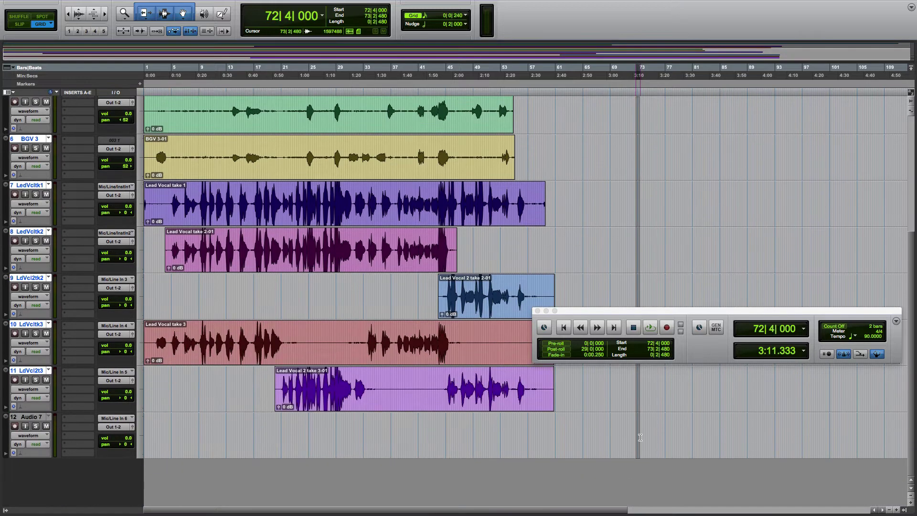
{"action": "key", "text": "super+a"}
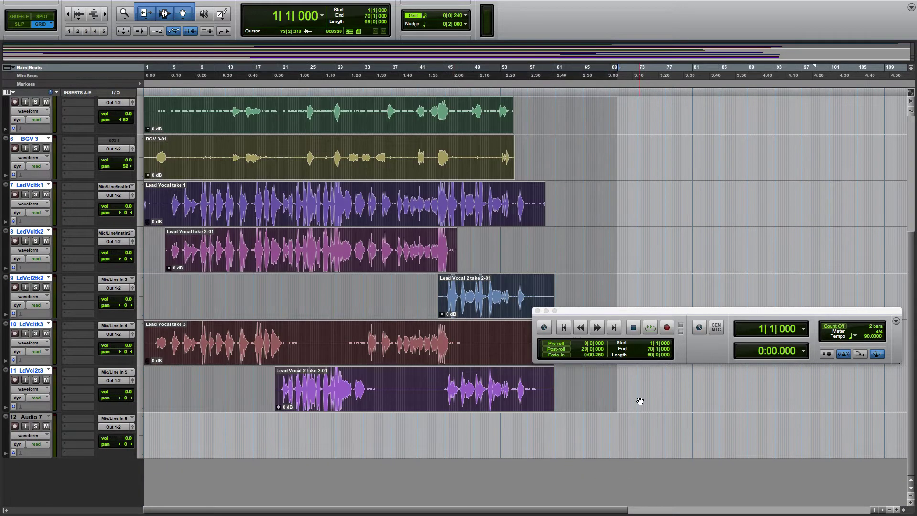
{"action": "scroll", "coordinate": [452, 252], "scroll_direction": "up", "scroll_amount": 5}
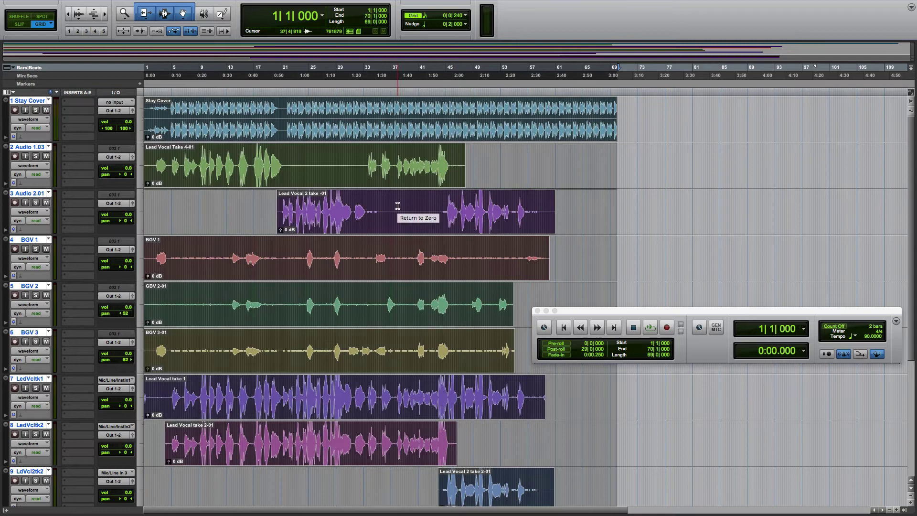
{"action": "key", "text": "super+bracketright"}
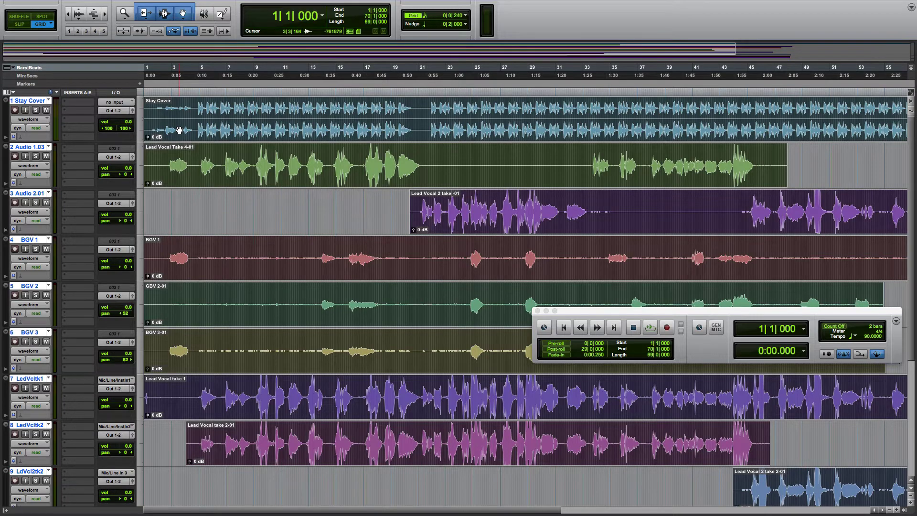
{"action": "key", "text": "super+bracketright"}
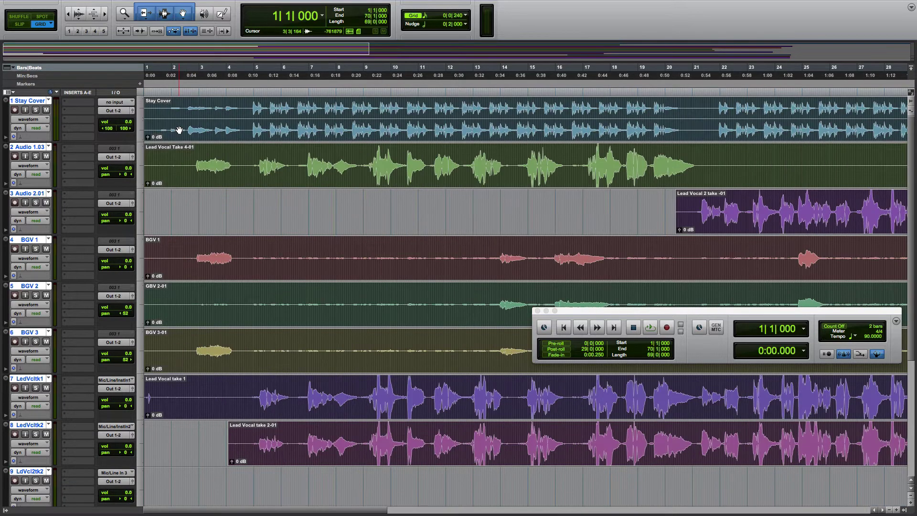
{"action": "key", "text": "super+a"}
{"action": "left_click_drag", "start_coordinate": [180, 127], "coordinate": [211, 129]}
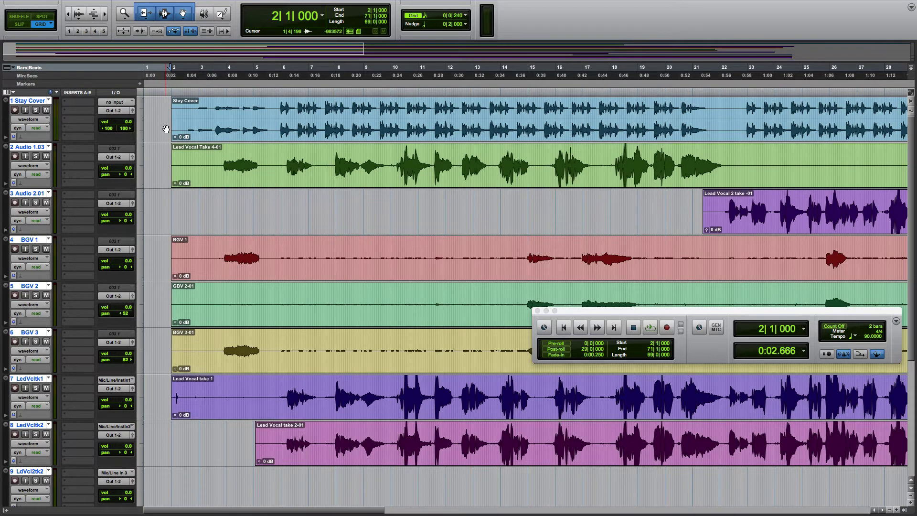
{"action": "key", "text": "super+bracketleft"}
{"action": "key", "text": "super+bracketleft"}
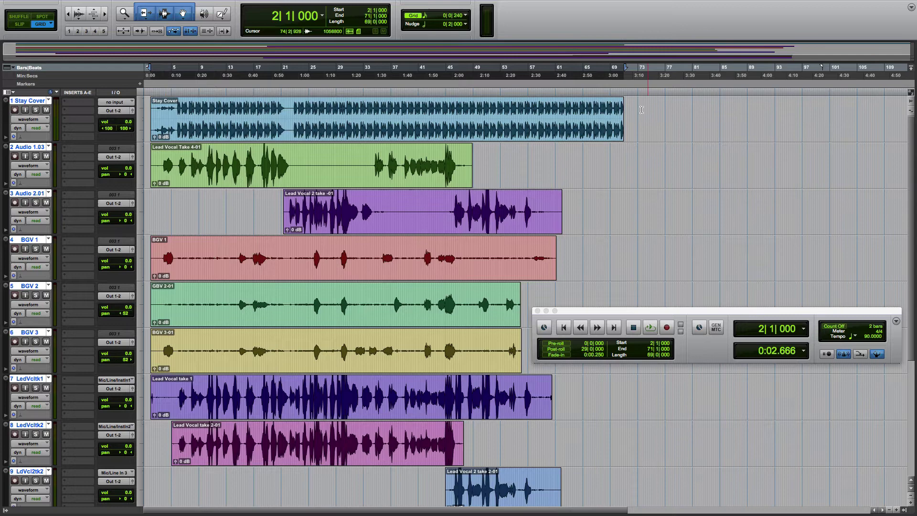
- Select bars 1 to 71 on all tracks and consolidate each into one clip, e.g. Stay Cover_01
{"action": "left_click_drag", "start_coordinate": [625, 103], "coordinate": [109, 474]}
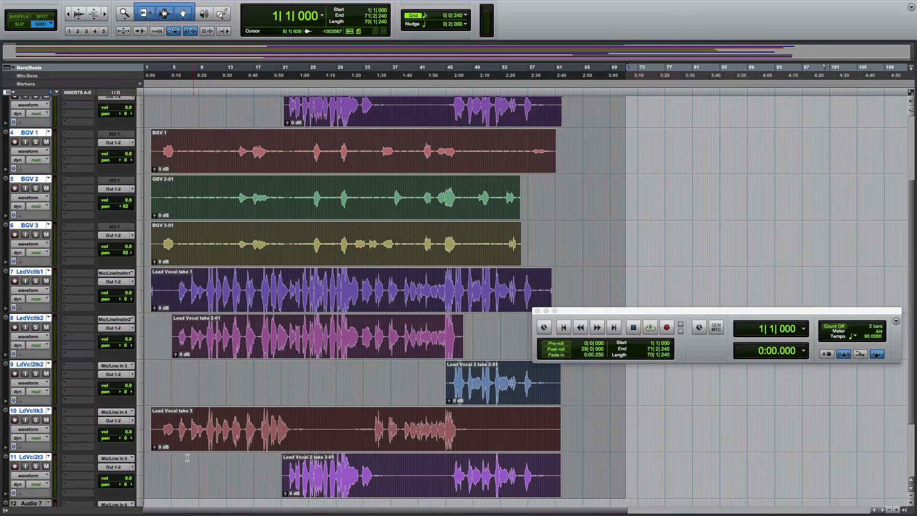
{"action": "scroll", "coordinate": [268, 341], "scroll_direction": "up", "scroll_amount": 5}
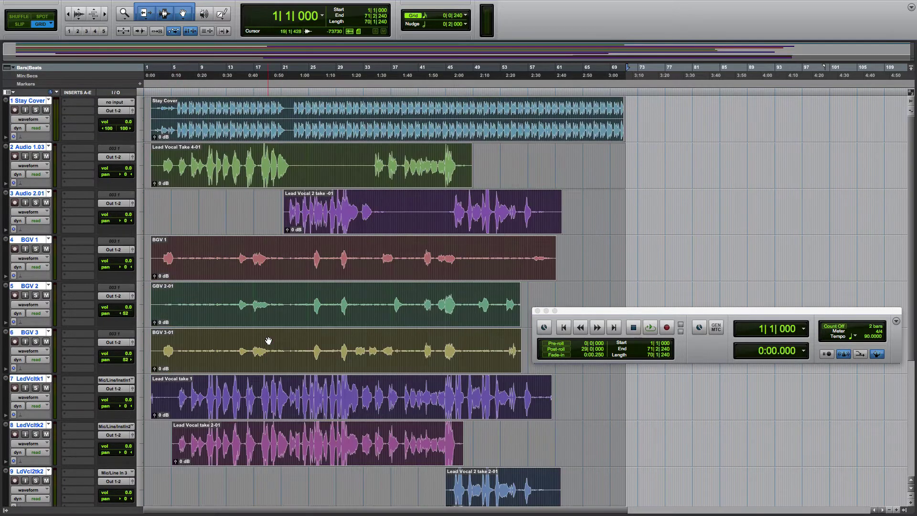
{"action": "mouse_move", "coordinate": [137, 3]}
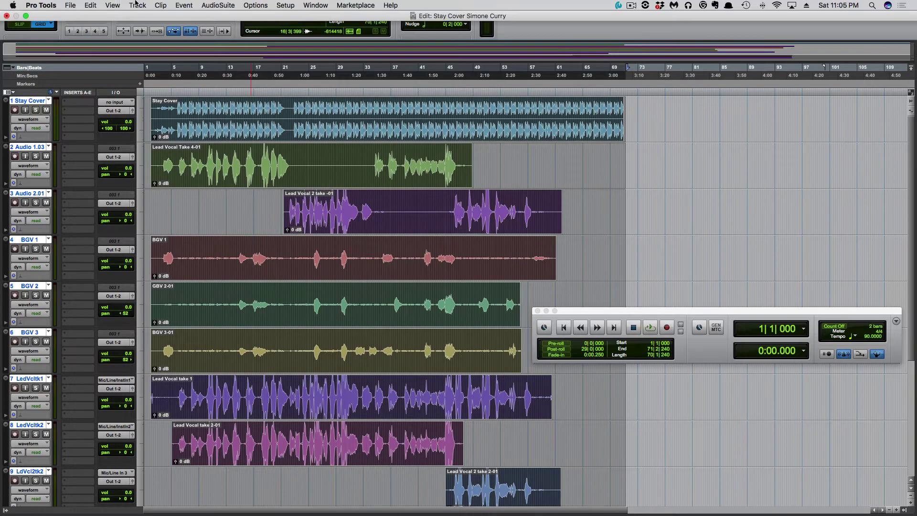
{"action": "left_click", "coordinate": [94, 6]}
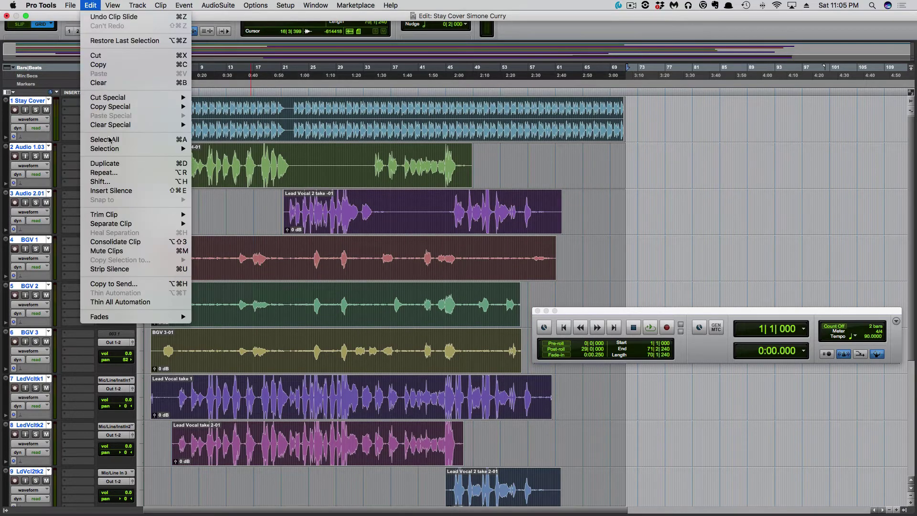
{"action": "left_click", "coordinate": [128, 246]}
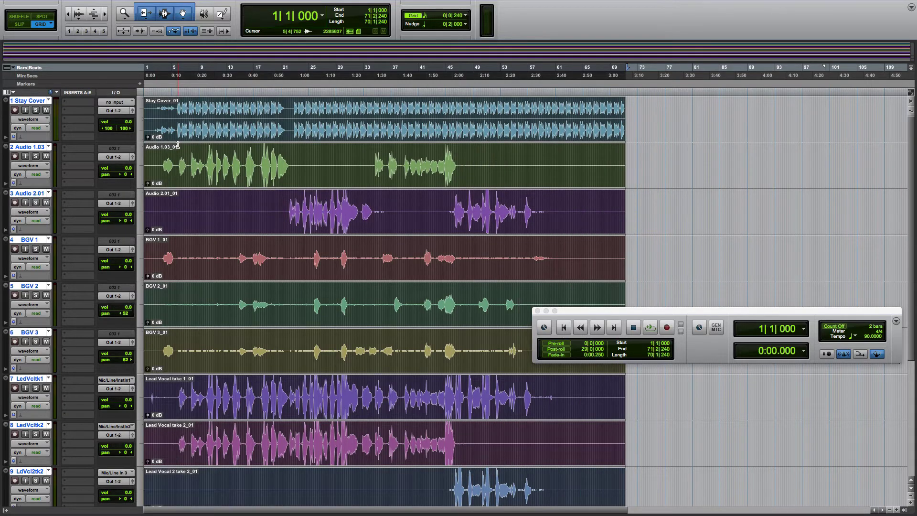
{"action": "key", "text": "super+bracketright"}
{"action": "key", "text": "super+bracketright"}
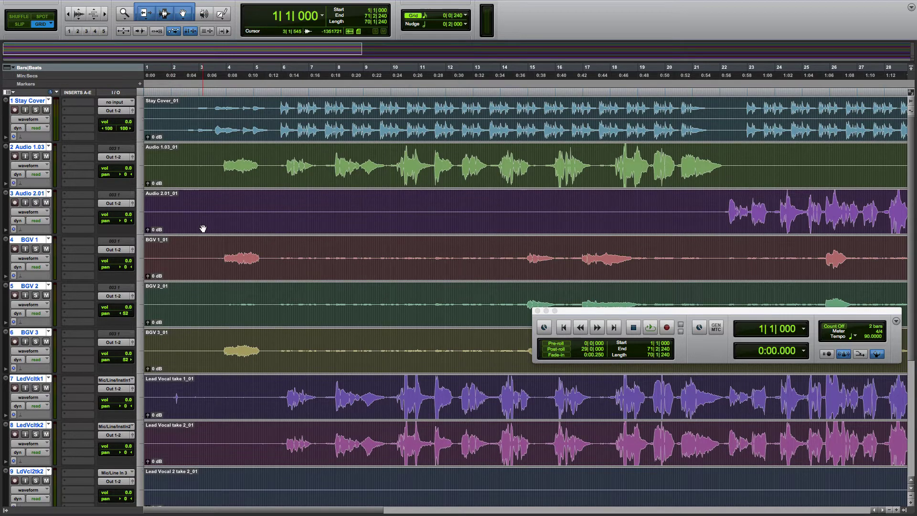
{"action": "key", "text": "super+bracketleft"}
{"action": "key", "text": "super+bracketleft"}
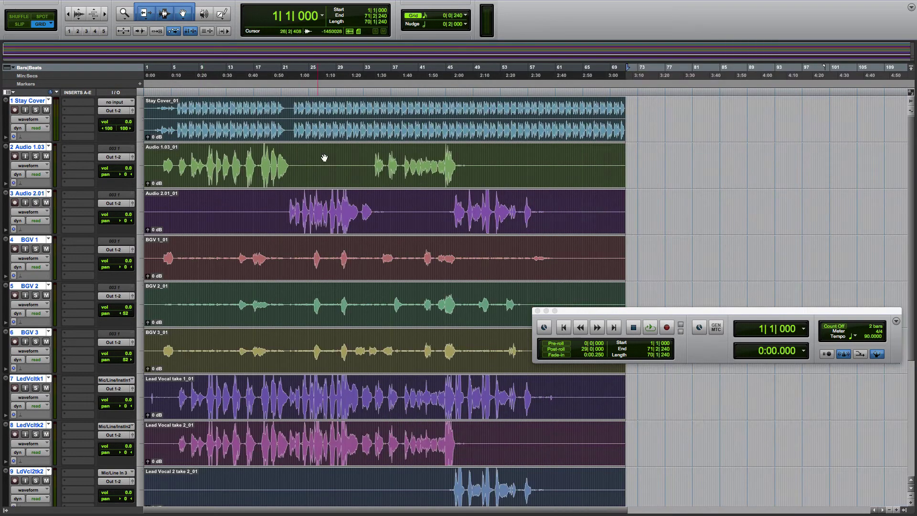
{"action": "scroll", "coordinate": [369, 409], "scroll_direction": "down", "scroll_amount": 4}
{"action": "scroll", "coordinate": [368, 408], "scroll_direction": "up", "scroll_amount": 3}
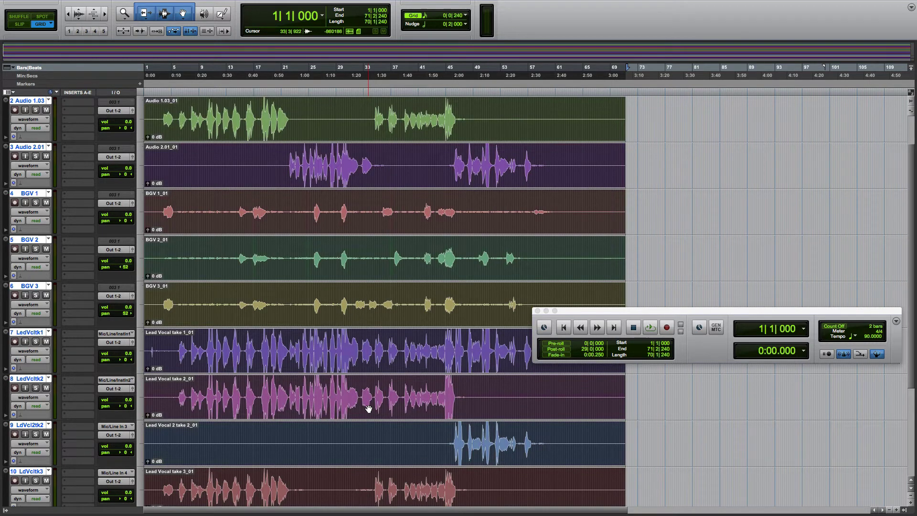
- Open and close the Export Selected dialog, then browse the menus without choosing anything
{"action": "key", "text": "super+shift+k"}
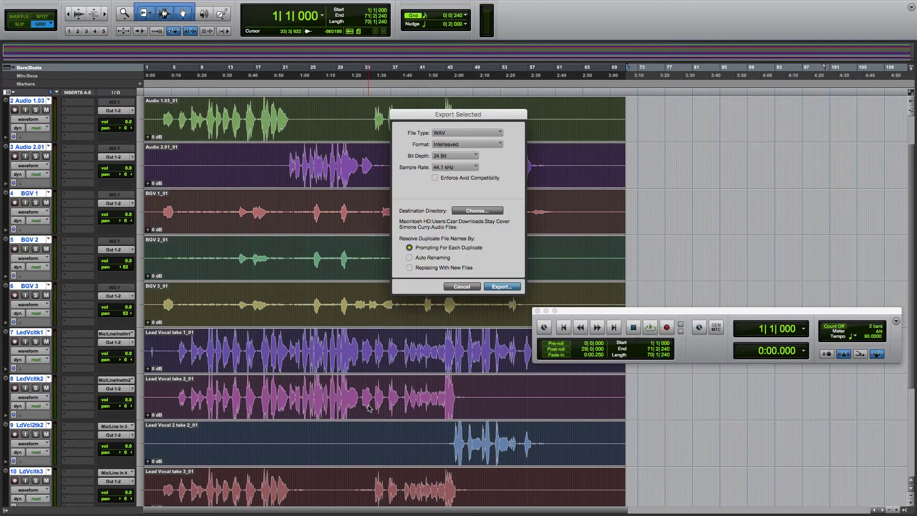
{"action": "left_click", "coordinate": [461, 286]}
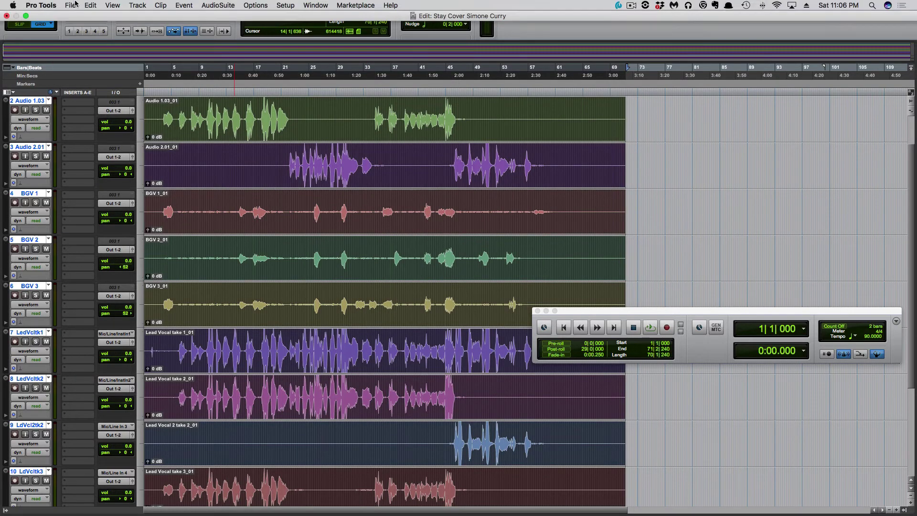
{"action": "left_click", "coordinate": [72, 5]}
{"action": "mouse_move", "coordinate": [91, 147]}
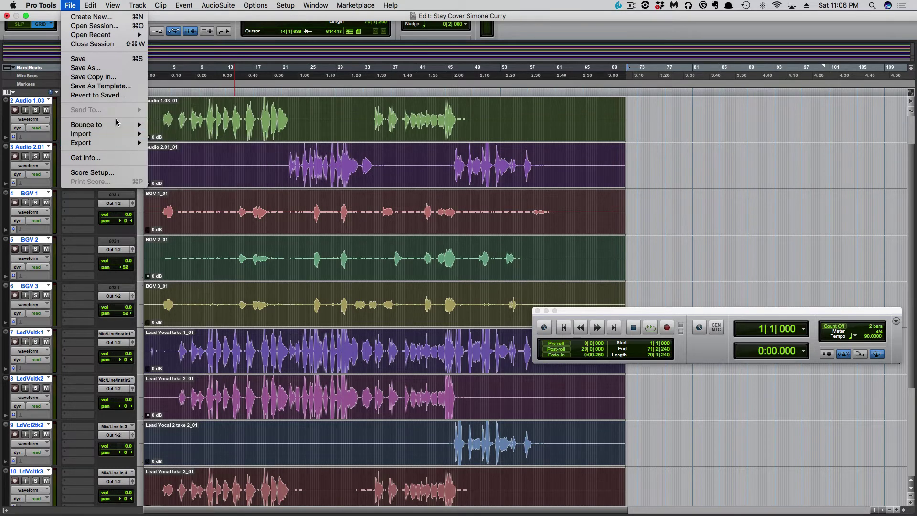
{"action": "mouse_move", "coordinate": [90, 3]}
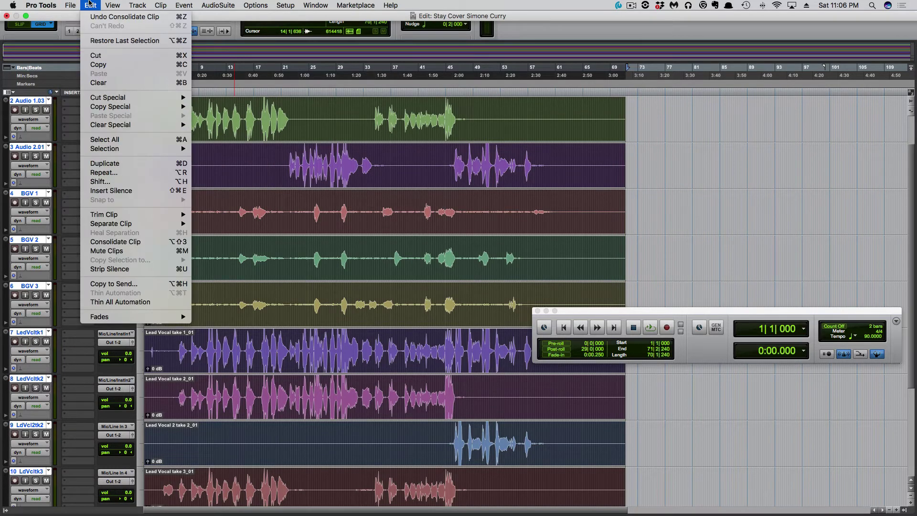
{"action": "left_click", "coordinate": [672, 171]}
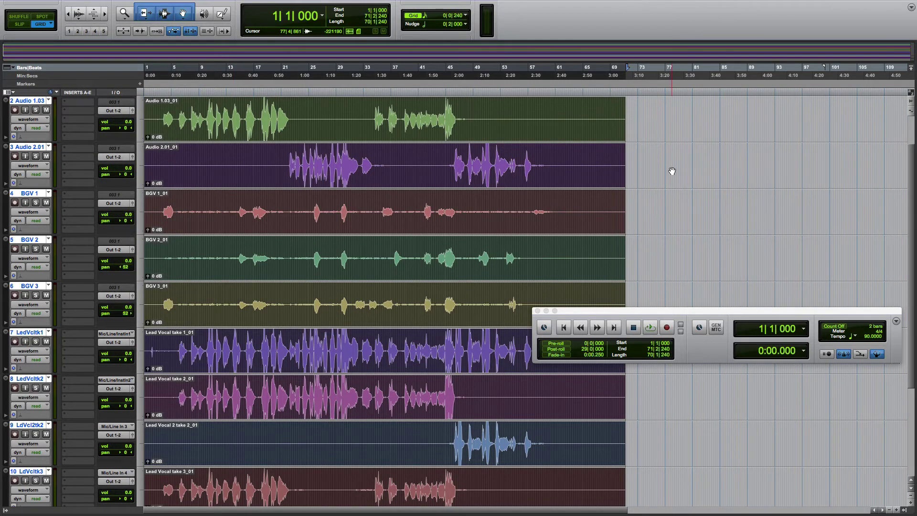
- Reopen Export Selected and keep interleaved WAV at 24-bit, 44.1 kHz
{"action": "key", "text": "super+shift+k"}
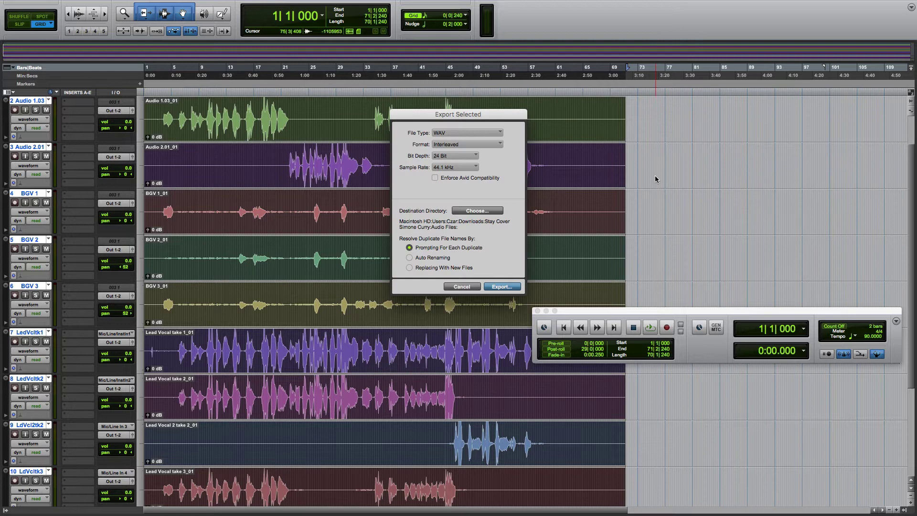
{"action": "left_click", "coordinate": [474, 145]}
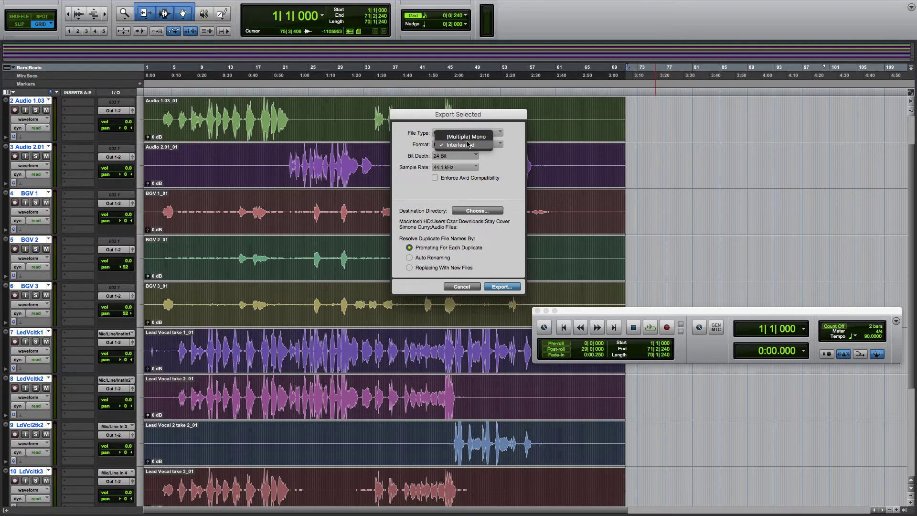
{"action": "left_click", "coordinate": [469, 144]}
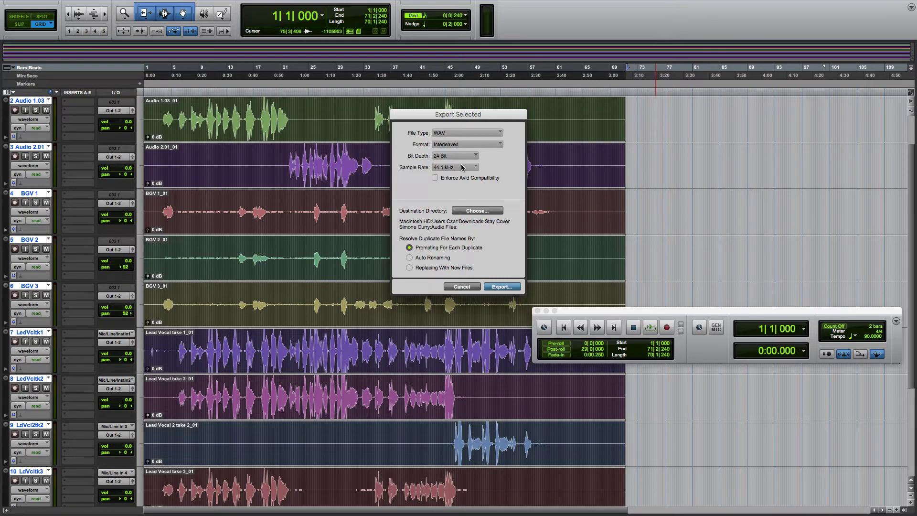
- Browse to Sessions WD 3TB My Book > pro tools > Stay Cover session folder for the destination
{"action": "left_click", "coordinate": [476, 214]}
{"action": "left_click", "coordinate": [472, 103]}
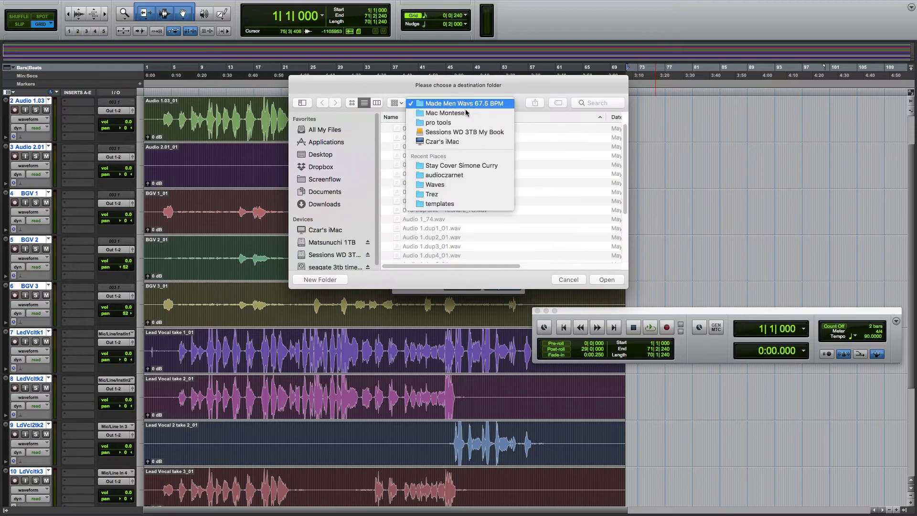
{"action": "left_click", "coordinate": [466, 131]}
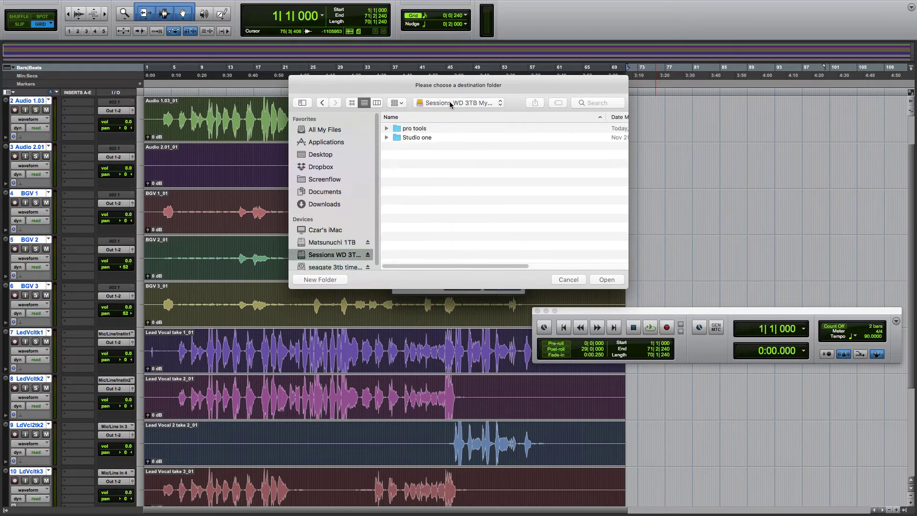
{"action": "double_click", "coordinate": [439, 129]}
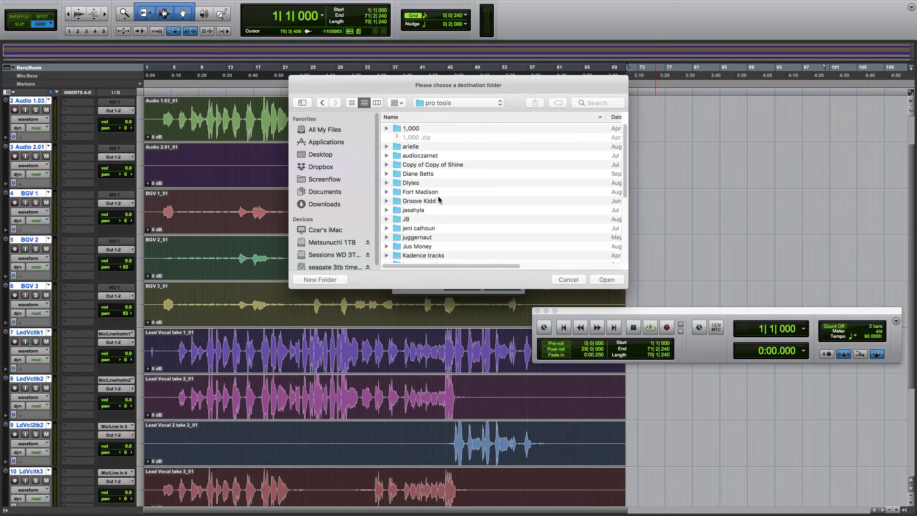
{"action": "scroll", "coordinate": [440, 201], "scroll_direction": "down", "scroll_amount": 5}
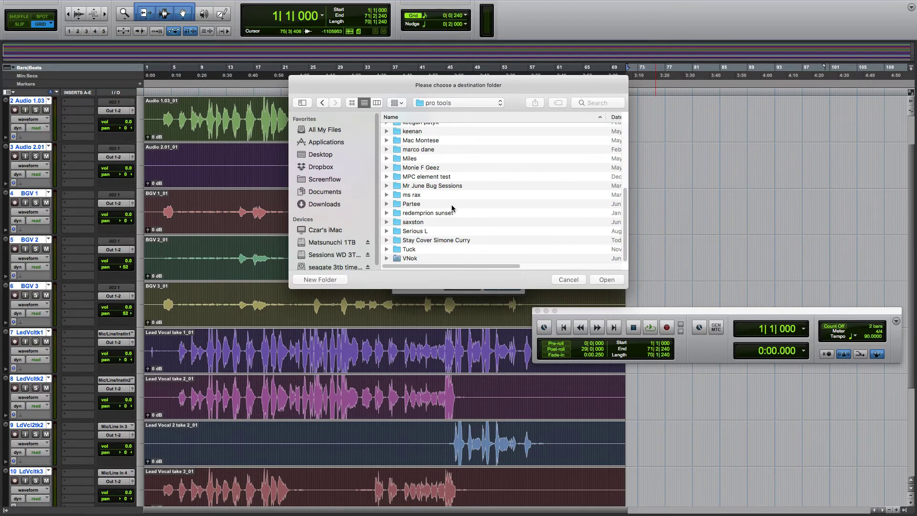
{"action": "double_click", "coordinate": [459, 240]}
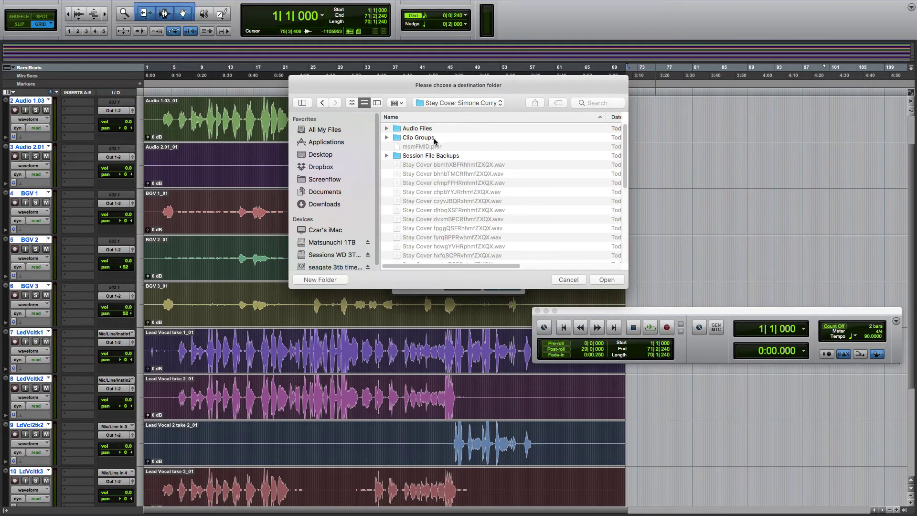
- Create a new folder there named 'Stay cover stems bpm 90'
{"action": "left_click", "coordinate": [322, 280]}
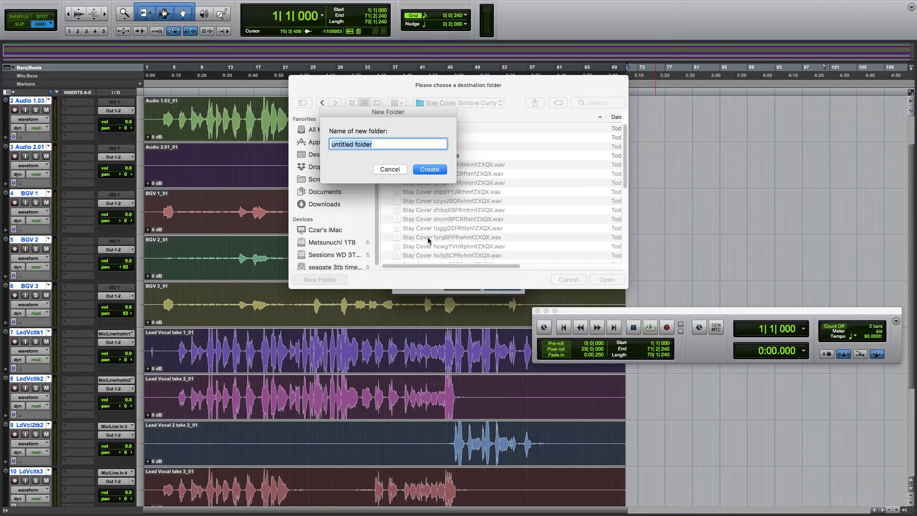
{"action": "type", "text": "Stay covefr"}
{"action": "key", "text": "BackSpace"}
{"action": "key", "text": "BackSpace"}
{"action": "type", "text": "r stems bpm 90"}
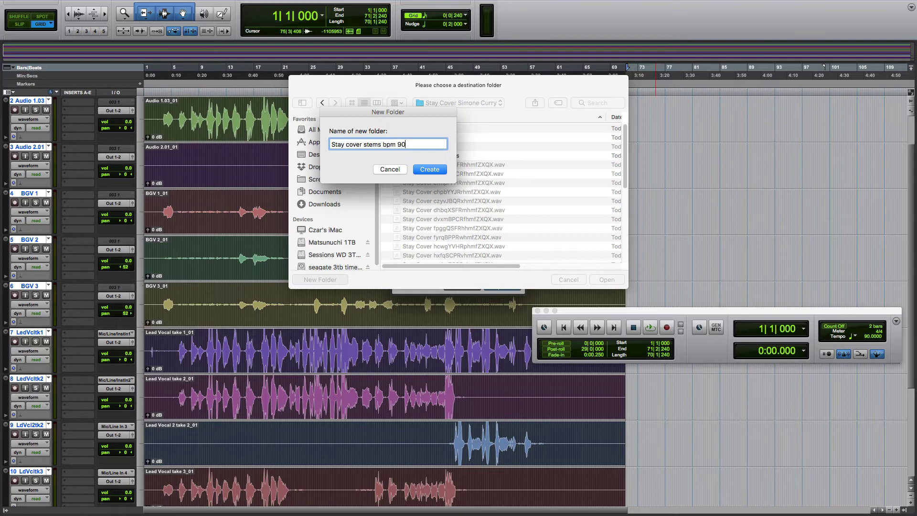
{"action": "left_click", "coordinate": [431, 170]}
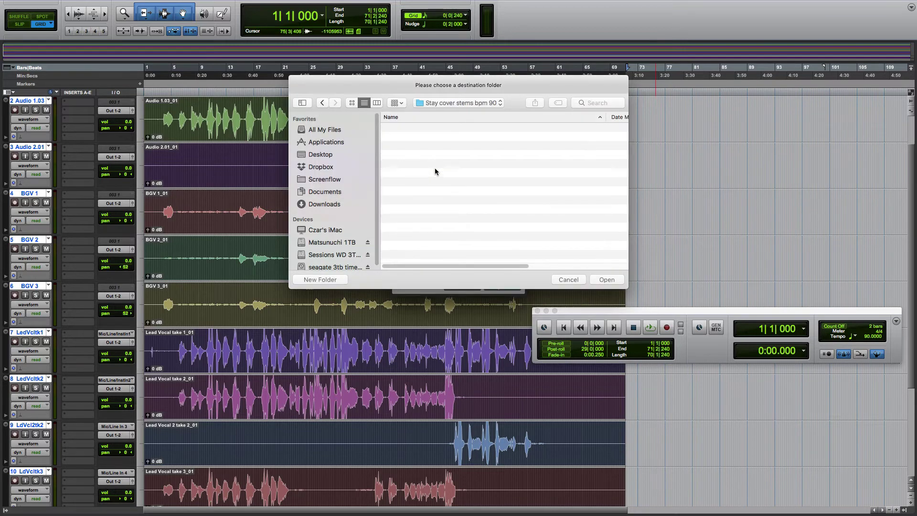
- Set Stay cover stems bpm 90 as the destination and export the selected clips
{"action": "left_click", "coordinate": [607, 280]}
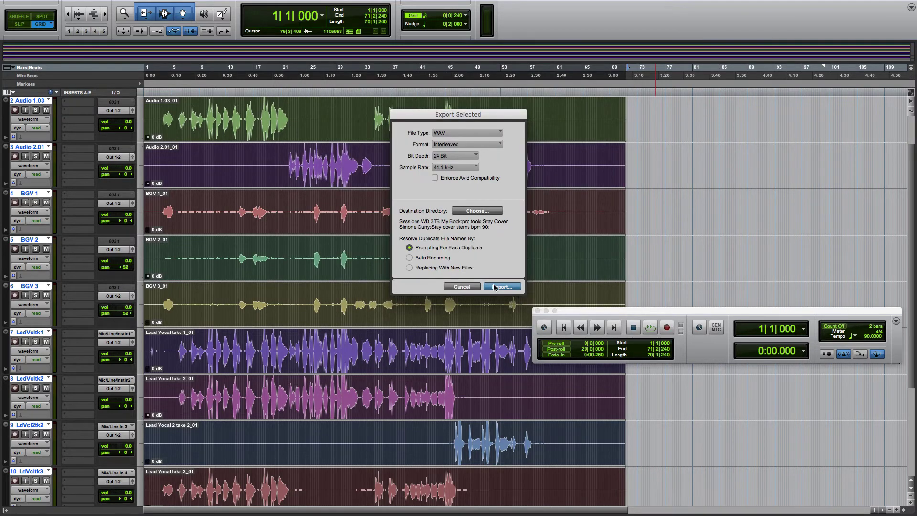
{"action": "left_click", "coordinate": [496, 287]}
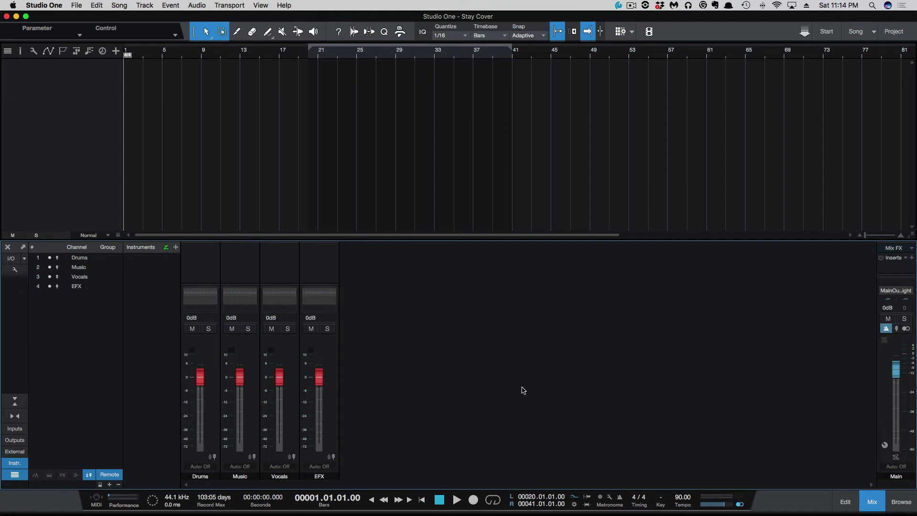
- Drag the session's .aaf file from Finder into Studio One's arrange area
{"action": "left_click", "coordinate": [191, 496]}
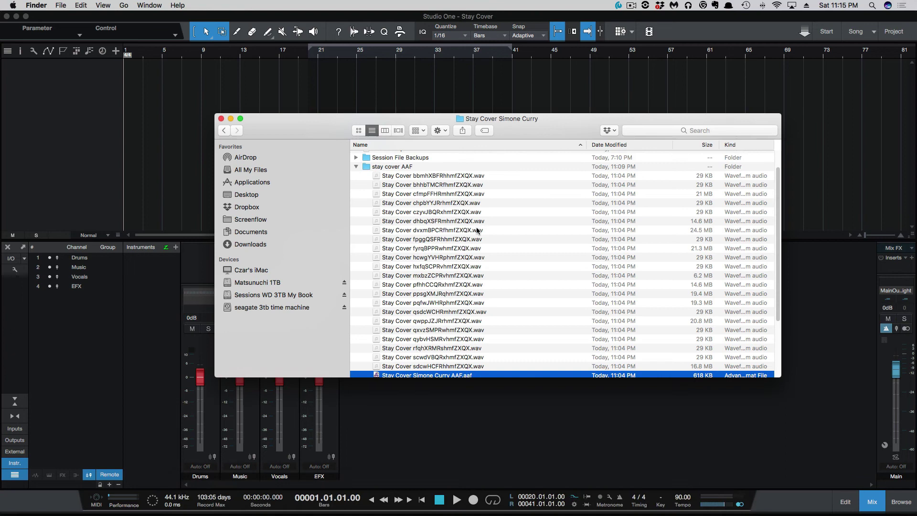
{"action": "scroll", "coordinate": [525, 330], "scroll_direction": "down", "scroll_amount": 3}
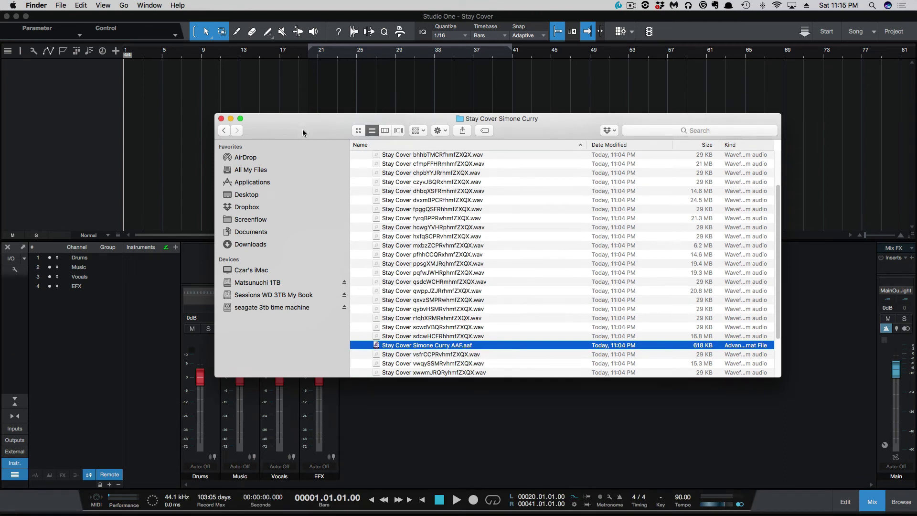
{"action": "left_click_drag", "start_coordinate": [303, 129], "coordinate": [410, 138]}
{"action": "left_click_drag", "start_coordinate": [524, 354], "coordinate": [143, 74]}
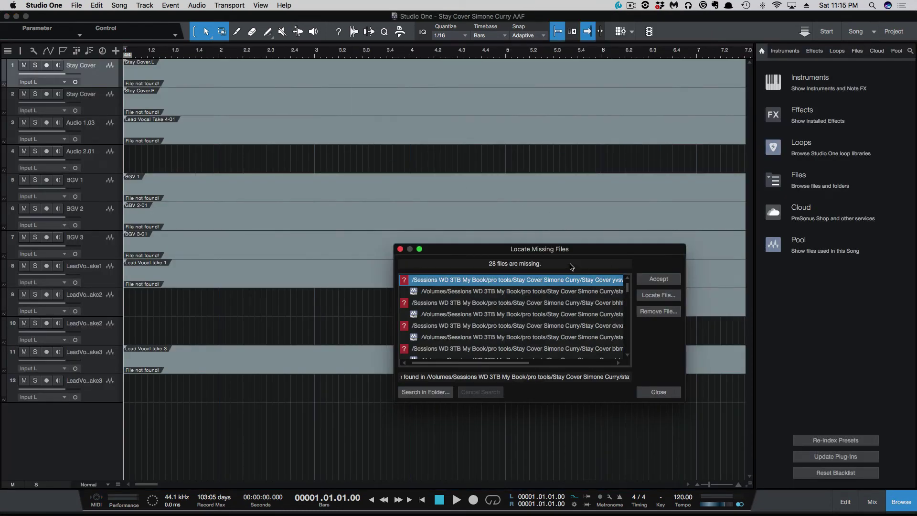
- Search the stay cover AAF folder for the 28 missing files and accept the relinks
{"action": "left_click", "coordinate": [420, 392]}
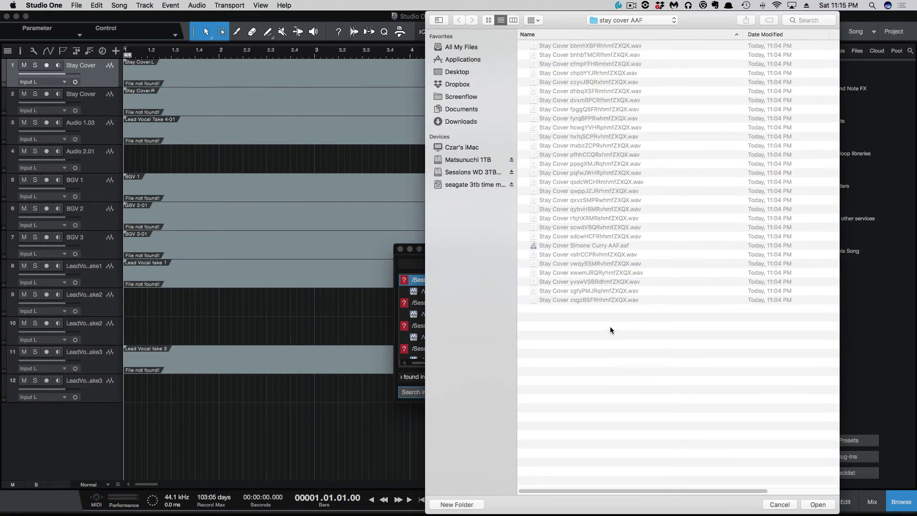
{"action": "left_click", "coordinate": [814, 504]}
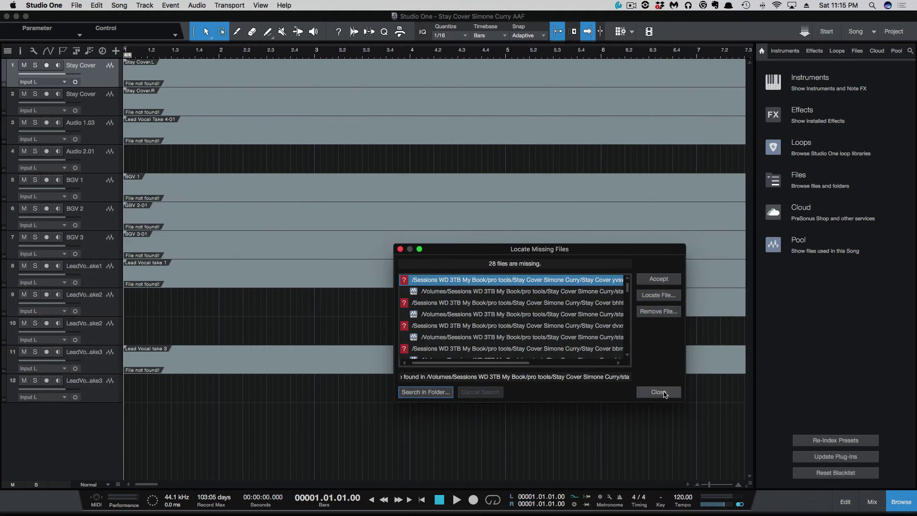
{"action": "left_click", "coordinate": [658, 280]}
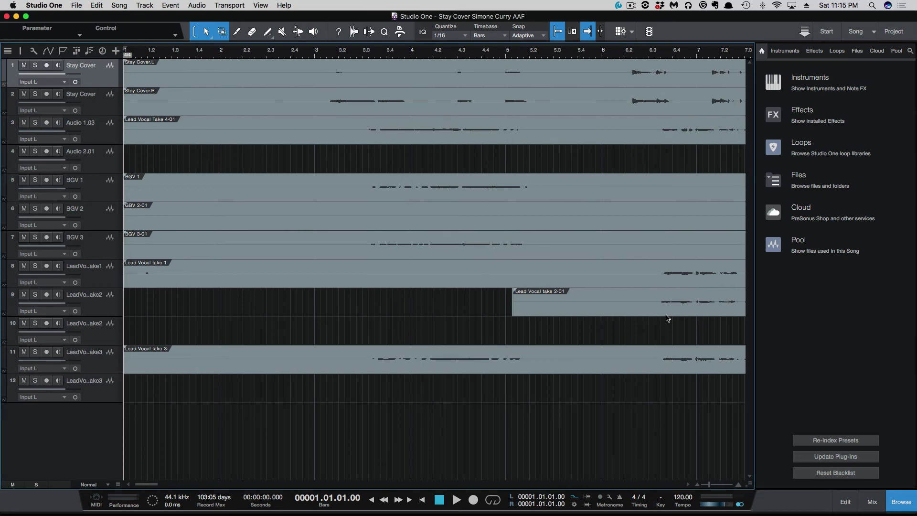
- Zoom out to show all twelve tracks, select the Stay Cover.L and .R events, then park the playhead at bar 64
{"action": "scroll", "coordinate": [666, 319], "scroll_direction": "down", "scroll_amount": 10}
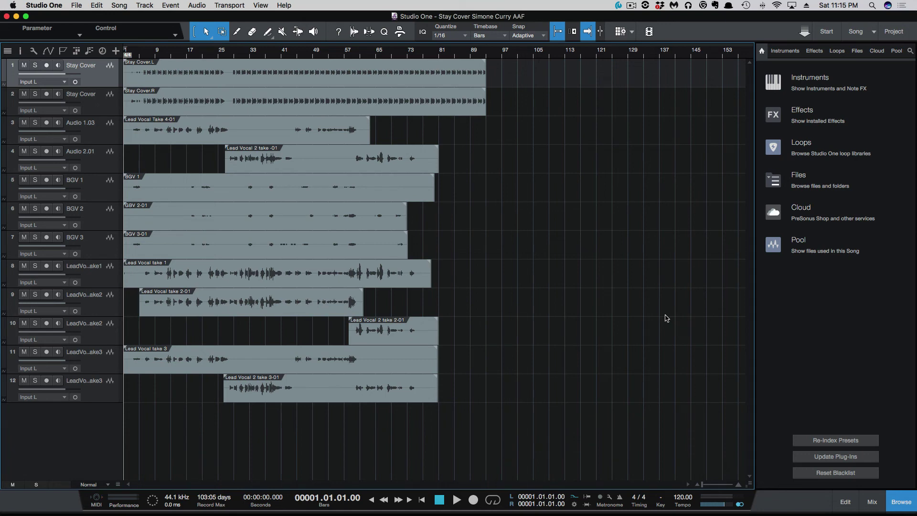
{"action": "left_click", "coordinate": [432, 94]}
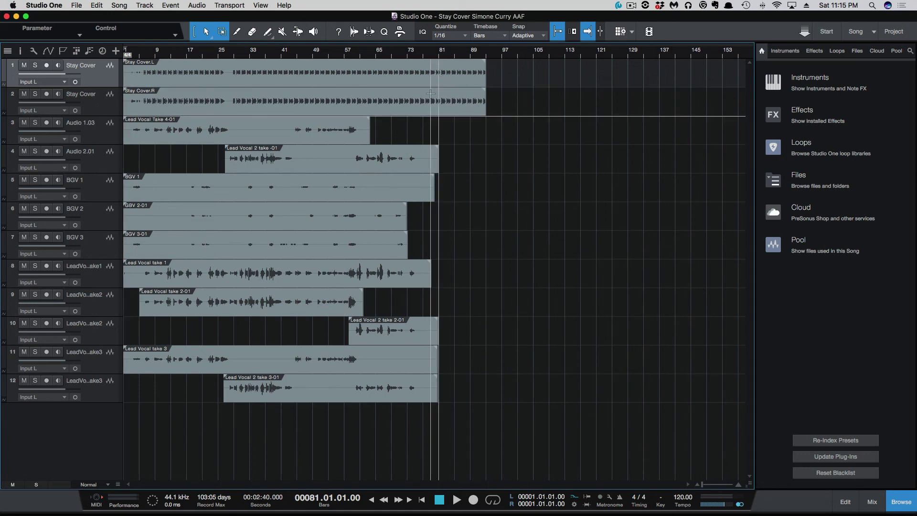
{"action": "left_click", "coordinate": [375, 76]}
{"action": "left_click", "coordinate": [375, 96]}
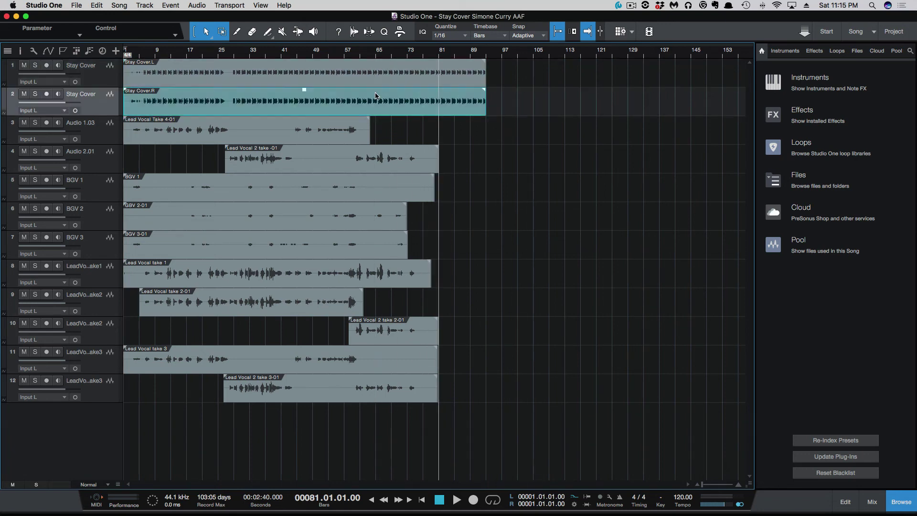
{"action": "left_click", "coordinate": [374, 79], "text": "shift"}
{"action": "left_click", "coordinate": [373, 130]}
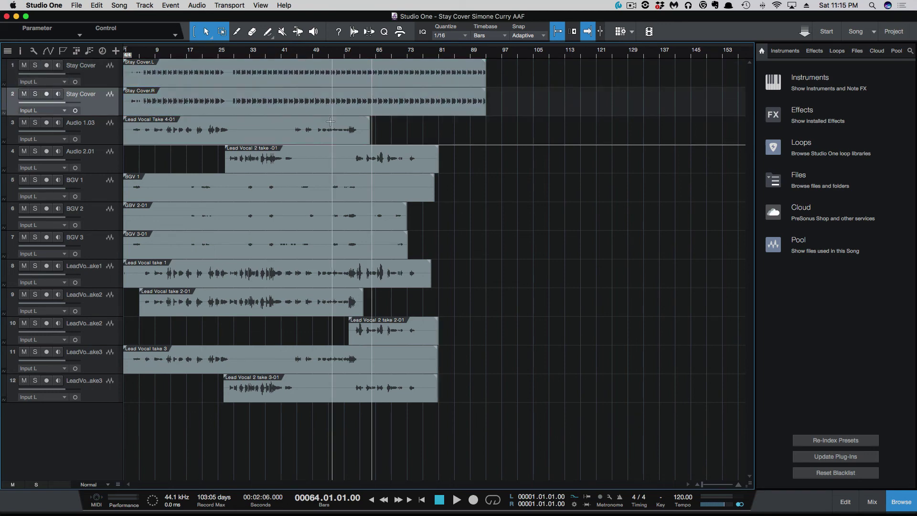